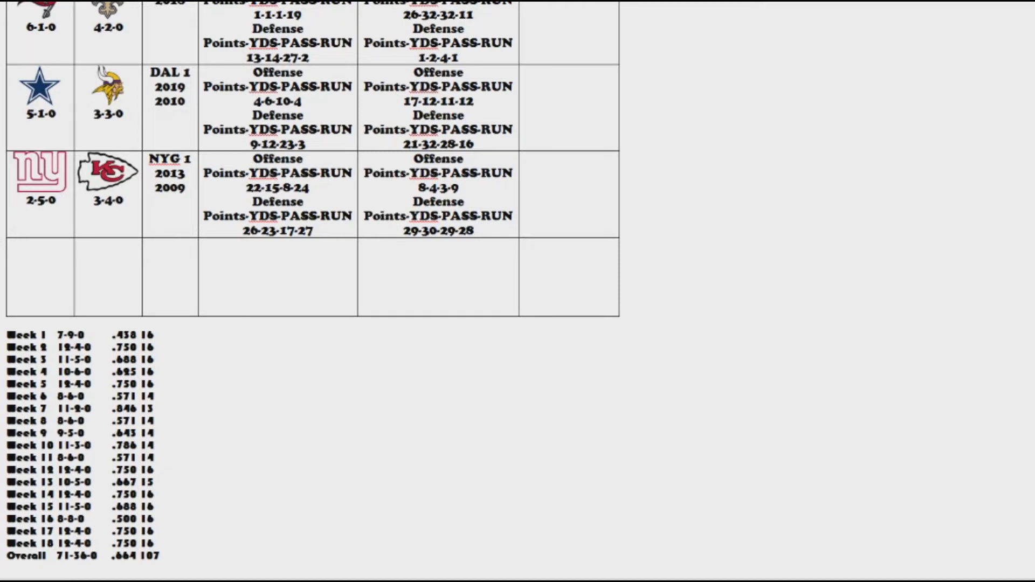
# Step: Copy the Packers logo into the My Pick cell of the Packers at Cardinals row
pyautogui.scroll(20, 313, 291)
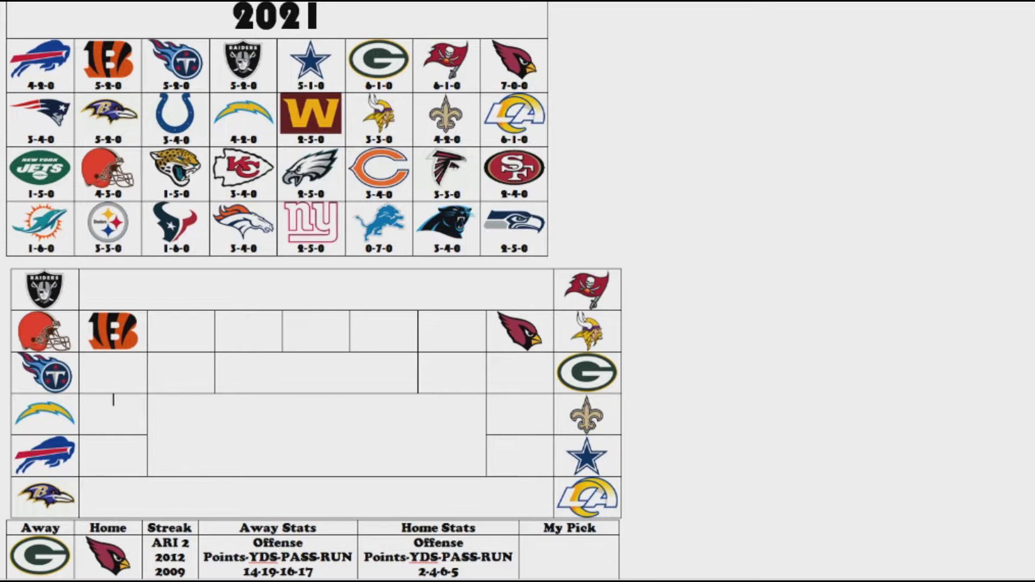
pyautogui.scroll(-1, 1001, 199)
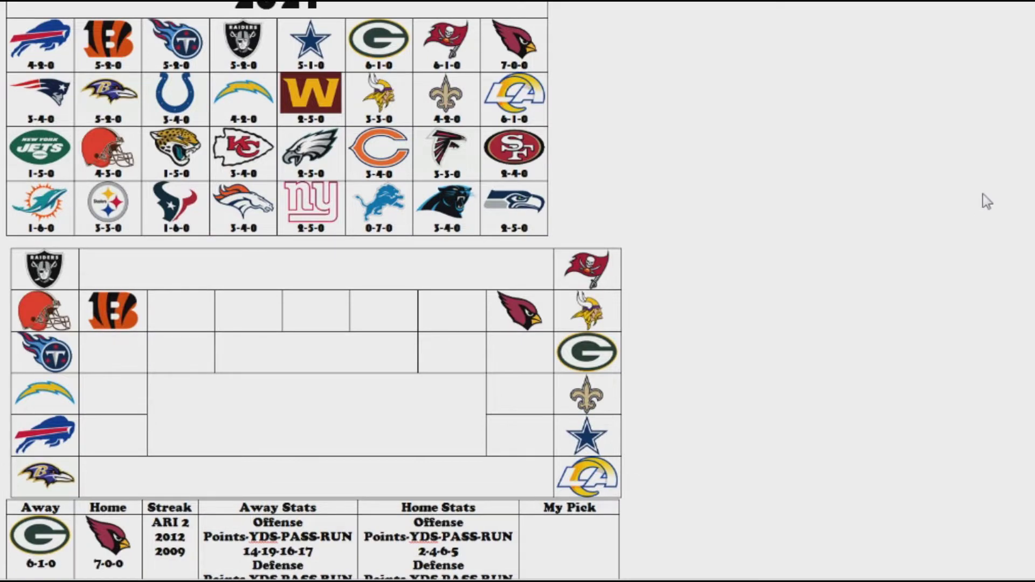
pyautogui.scroll(-20, 980, 205)
pyautogui.scroll(-1, 980, 208)
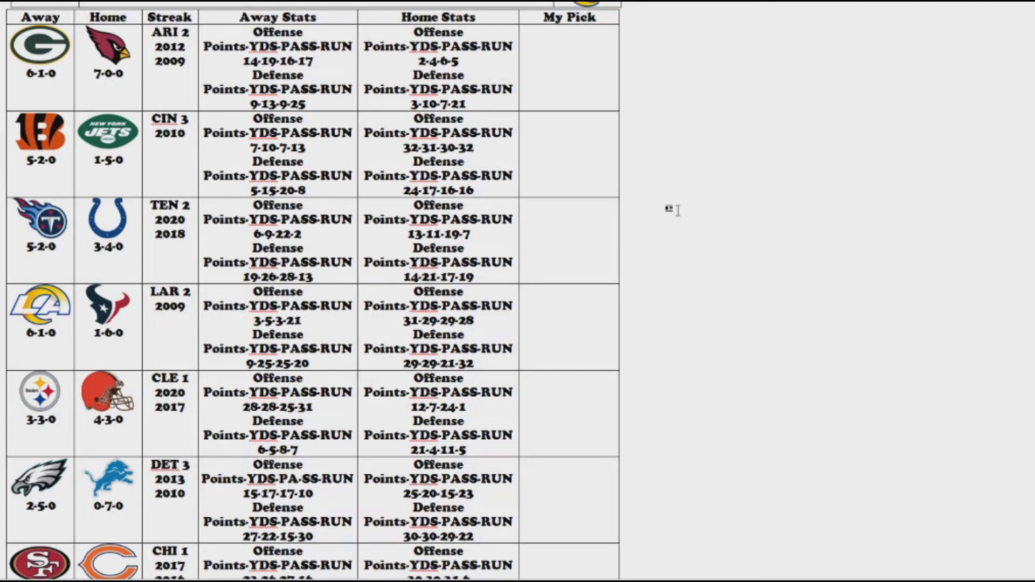
pyautogui.scroll(5, 677, 210)
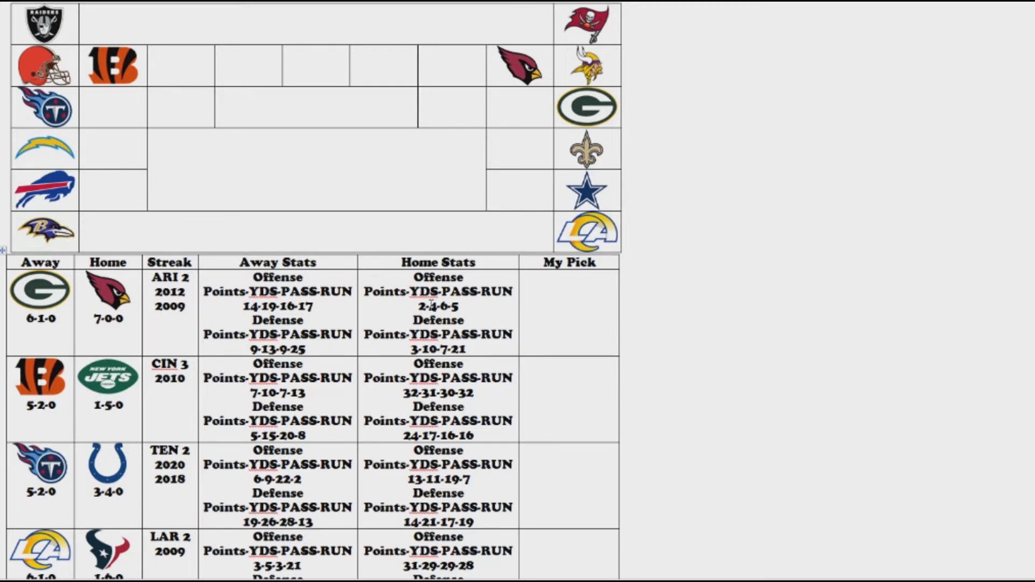
pyautogui.click(34, 281)
pyautogui.hotkey('ctrl', 'c')
pyautogui.click(575, 325)
pyautogui.hotkey('ctrl', 'v')
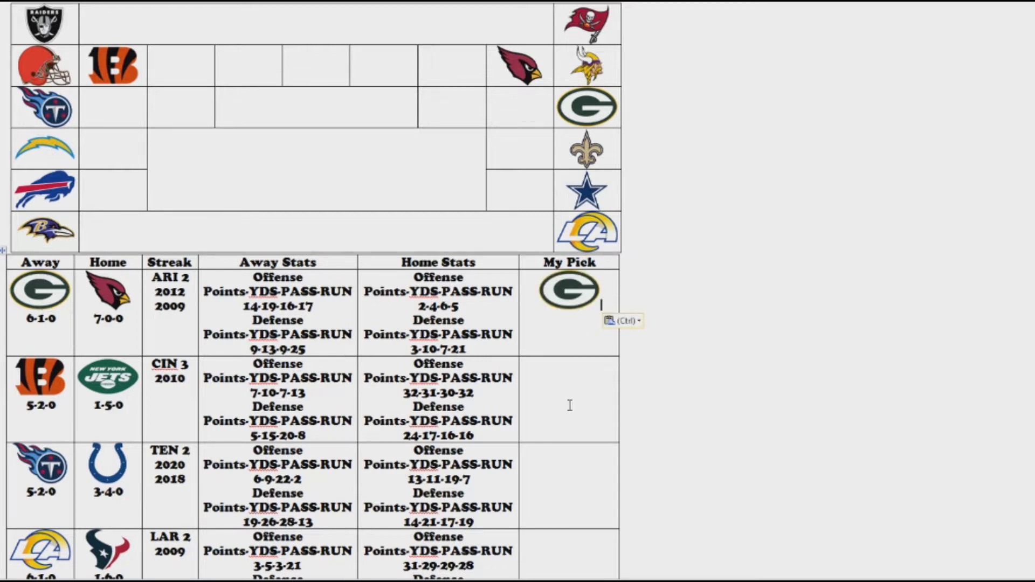
# Step: Copy the Bengals logo into the My Pick cell of the Bengals at Jets row
pyautogui.scroll(-1, 570, 405)
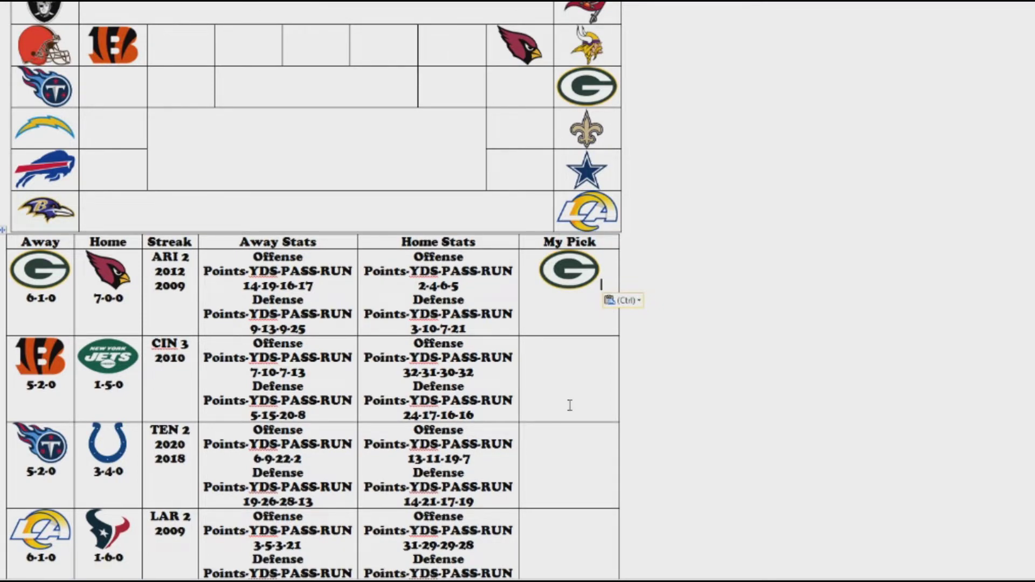
pyautogui.scroll(-12, 569, 406)
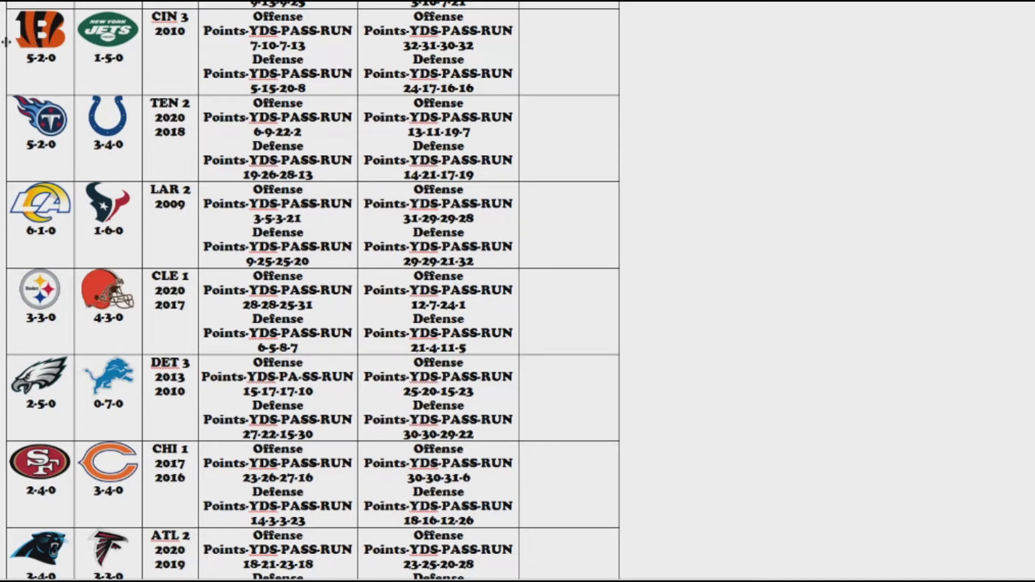
pyautogui.rightClick(34, 41)
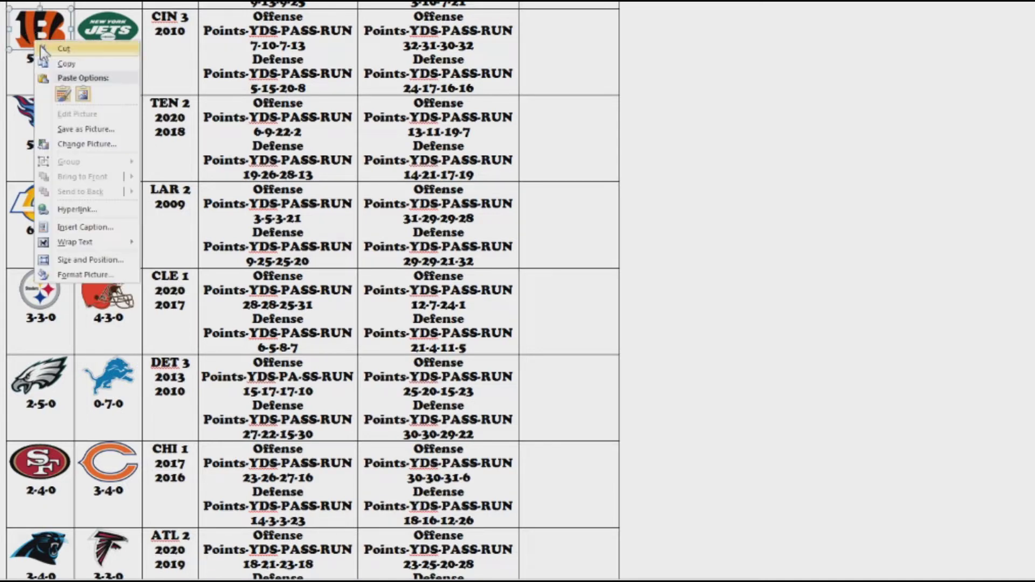
pyautogui.press('Escape')
pyautogui.click(595, 39)
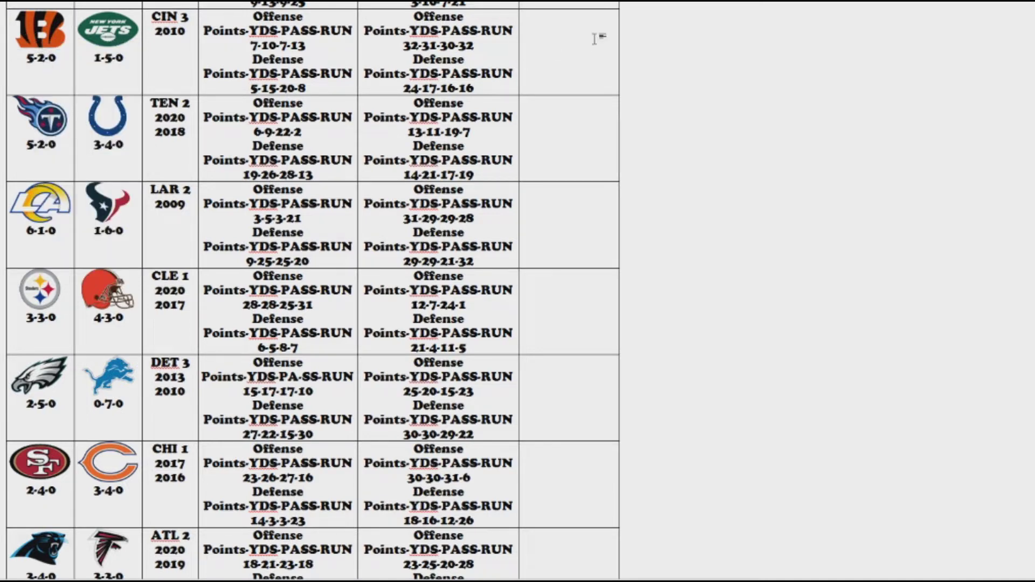
pyautogui.hotkey('ctrl', 'v')
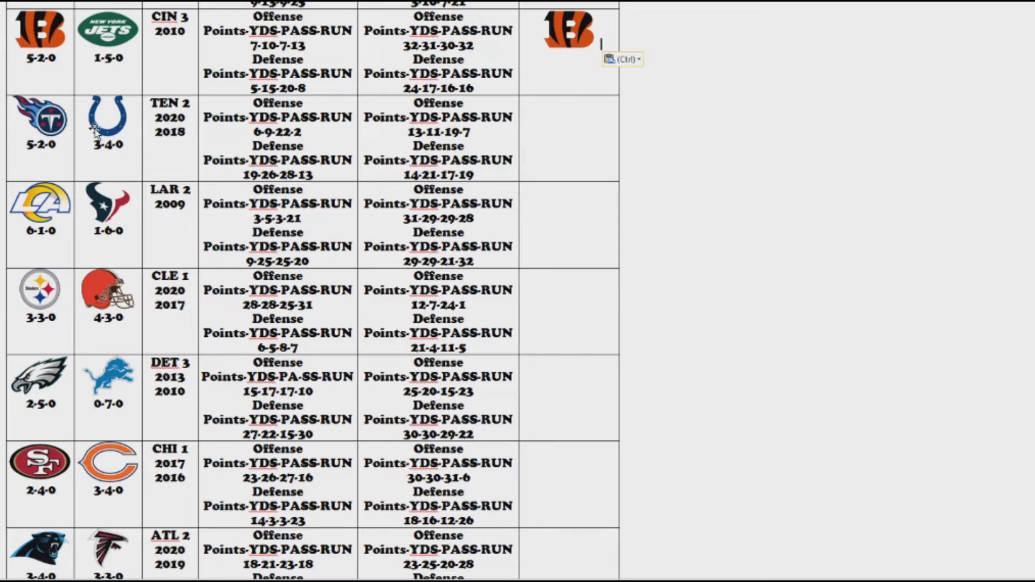
# Step: Copy the Colts logo into the My Pick cell of the Titans at Colts row
pyautogui.click(108, 129)
pyautogui.rightClick(109, 130)
pyautogui.click(135, 146)
pyautogui.click(567, 153)
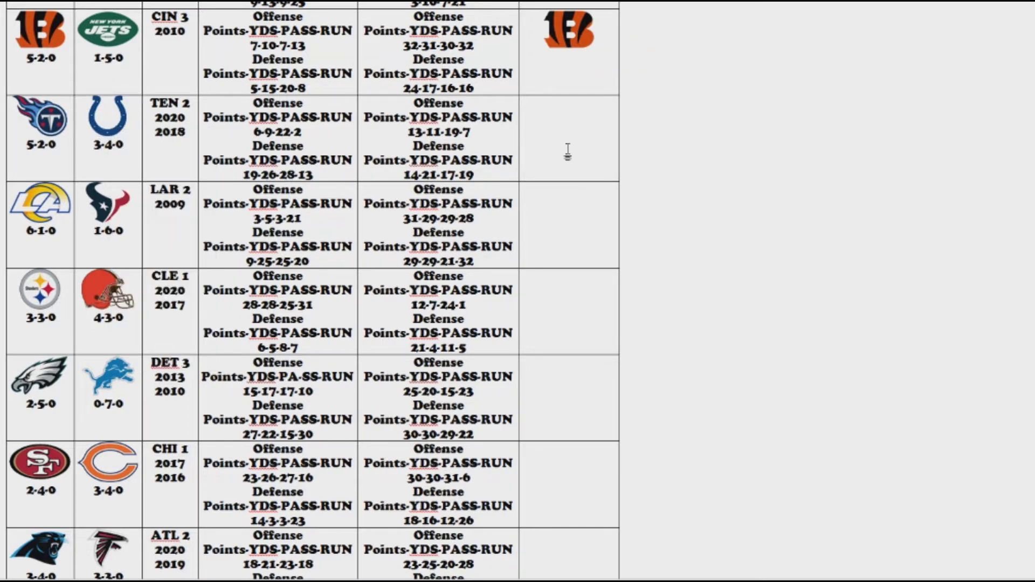
pyautogui.hotkey('ctrl', 'v')
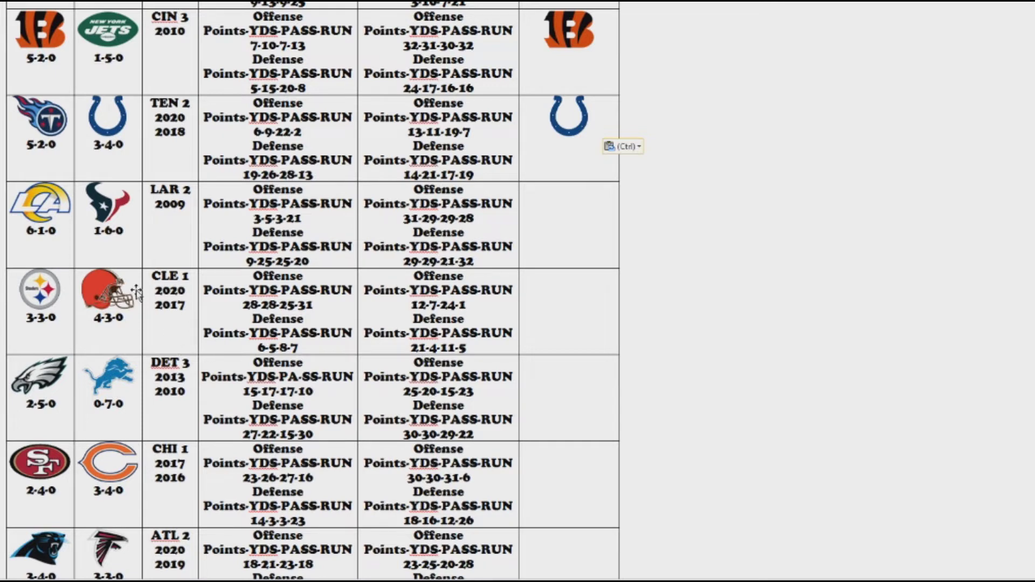
# Step: Fill the My Pick cells with the Rams logo for Rams at Texans and the Steelers logo for Steelers at Browns
pyautogui.rightClick(56, 205)
pyautogui.click(89, 216)
pyautogui.click(577, 218)
pyautogui.hotkey('ctrl', 'v')
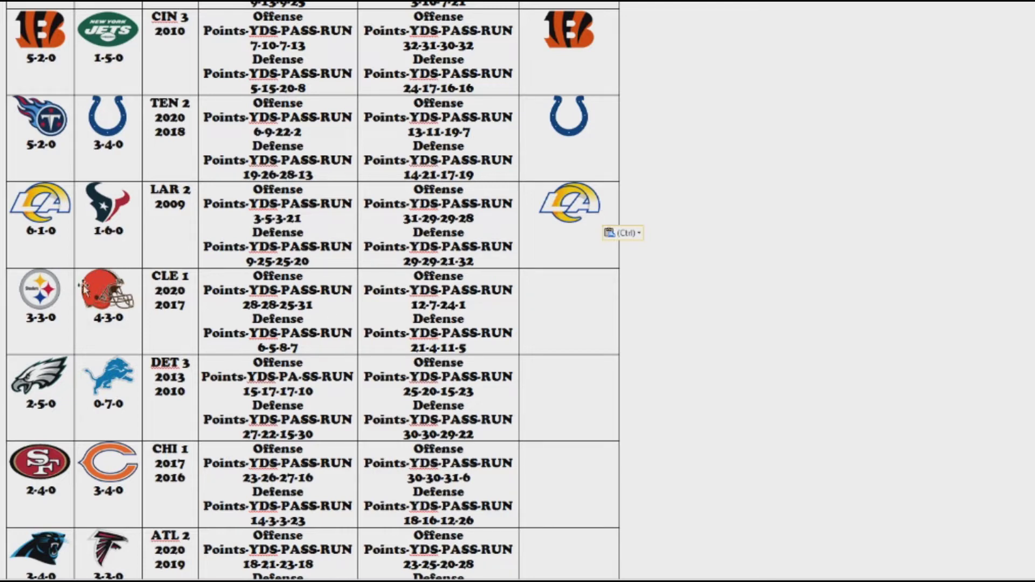
pyautogui.rightClick(34, 284)
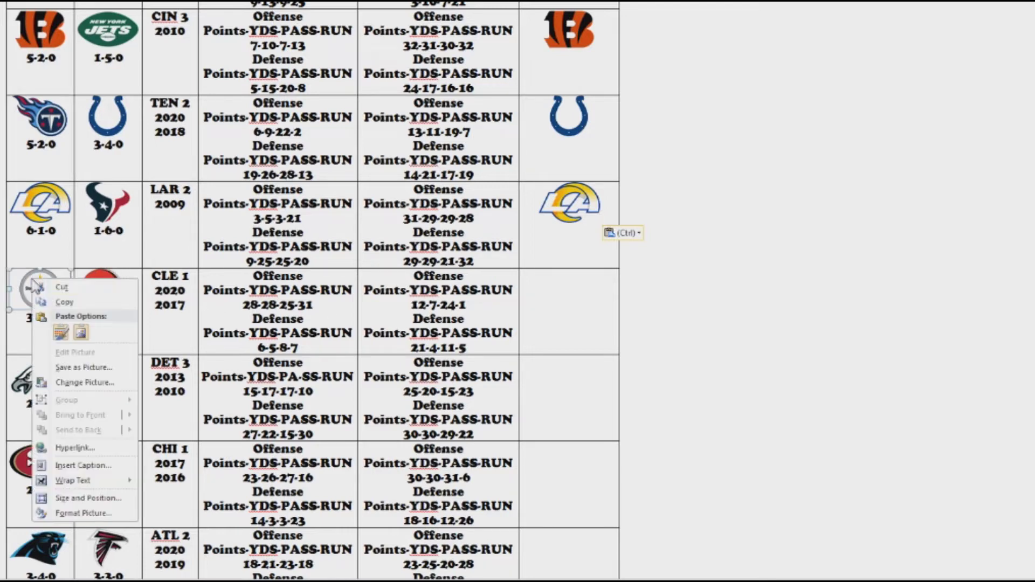
pyautogui.click(50, 301)
pyautogui.click(593, 301)
pyautogui.hotkey('ctrl', 'v')
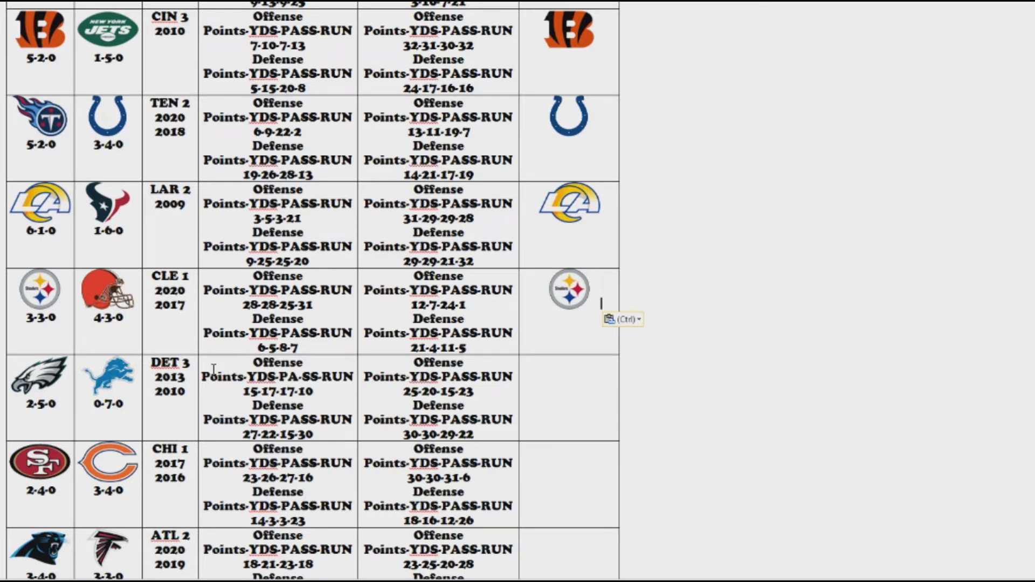
# Step: Fill the My Pick cells with the Lions logo for Eagles at Lions and the 49ers logo for 49ers at Bears
pyautogui.click(108, 380)
pyautogui.hotkey('ctrl', 'c')
pyautogui.click(563, 391)
pyautogui.hotkey('ctrl', 'v')
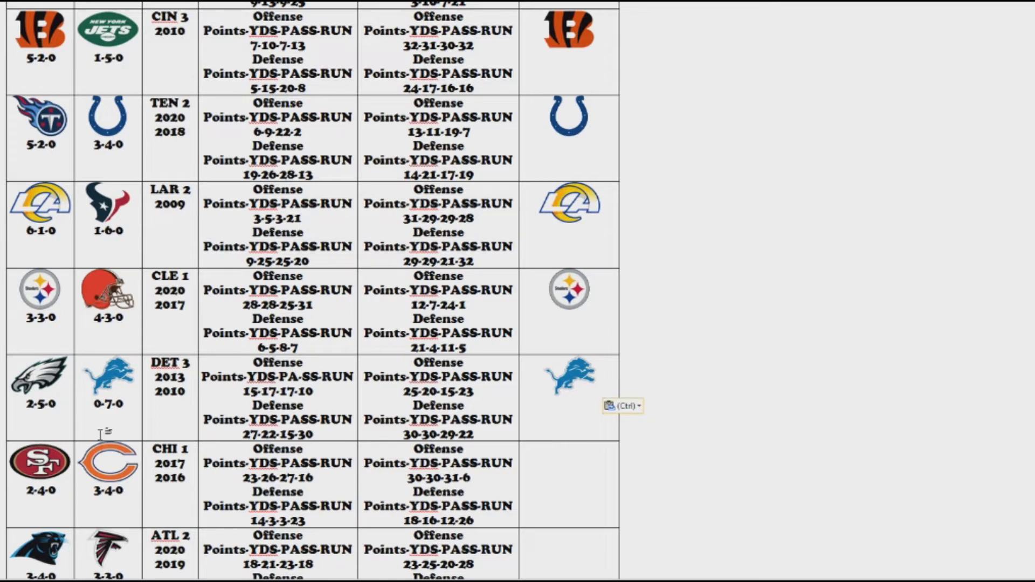
pyautogui.rightClick(70, 456)
pyautogui.click(86, 236)
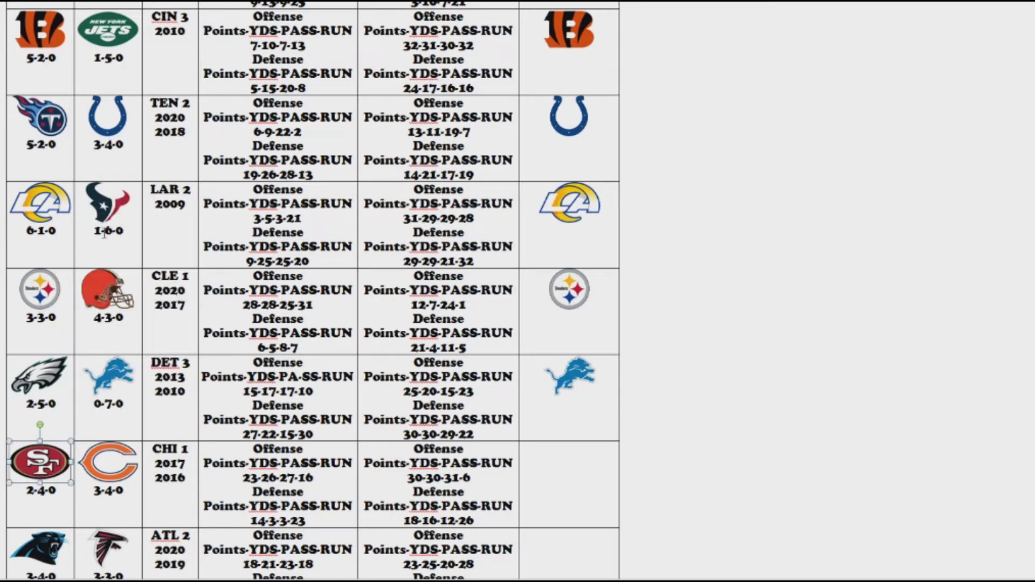
pyautogui.click(550, 483)
pyautogui.hotkey('ctrl', 'v')
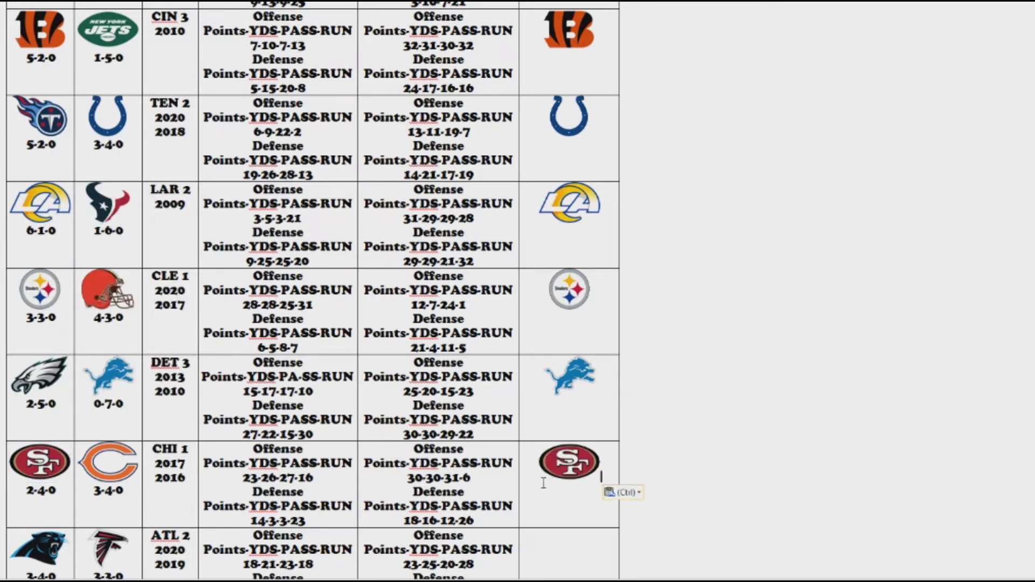
# Step: Change the streak in the Panthers at Falcons row to ATL 1 and copy the Falcons logo into its My Pick cell
pyautogui.scroll(-8, 517, 487)
pyautogui.scroll(-5, 505, 486)
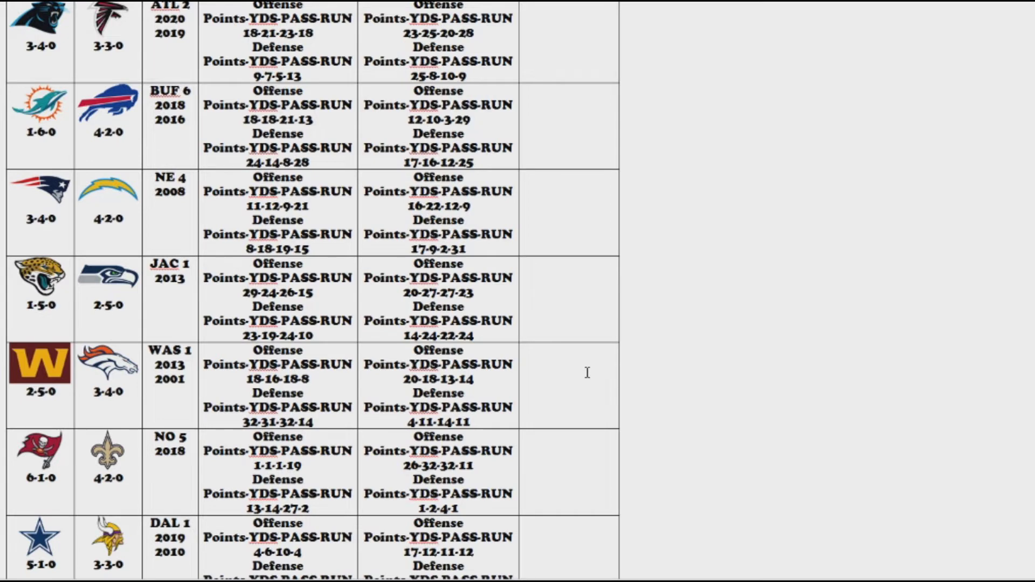
pyautogui.press('BackSpace')
pyautogui.write('1')
pyautogui.click(113, 19)
pyautogui.hotkey('ctrl', 'c')
pyautogui.click(607, 74)
pyautogui.hotkey('ctrl', 'v')
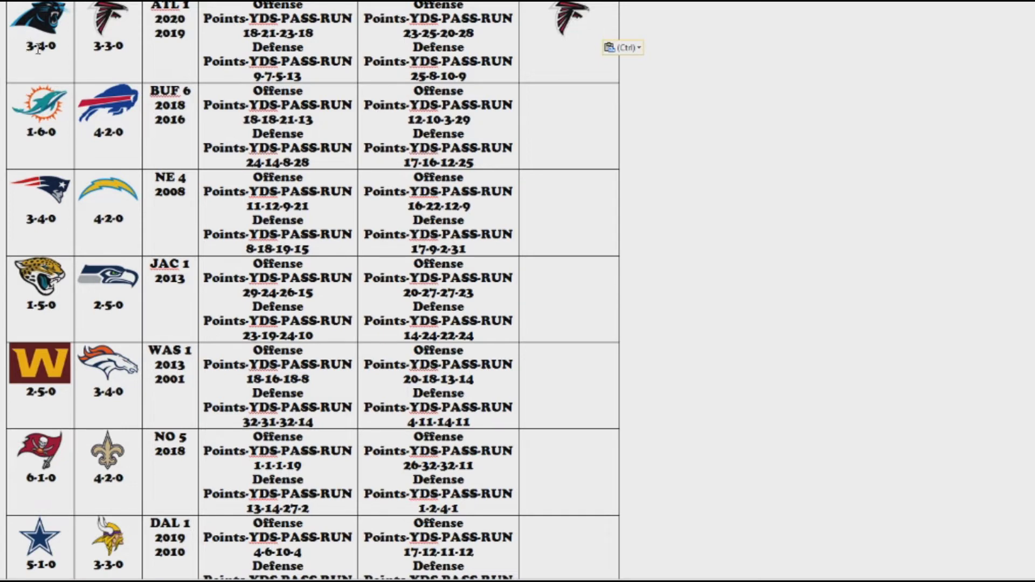
# Step: Fill the My Pick cells with the Bills logo for Dolphins at Bills and the Patriots logo for Patriots at Chargers
pyautogui.scroll(-3, 118, 147)
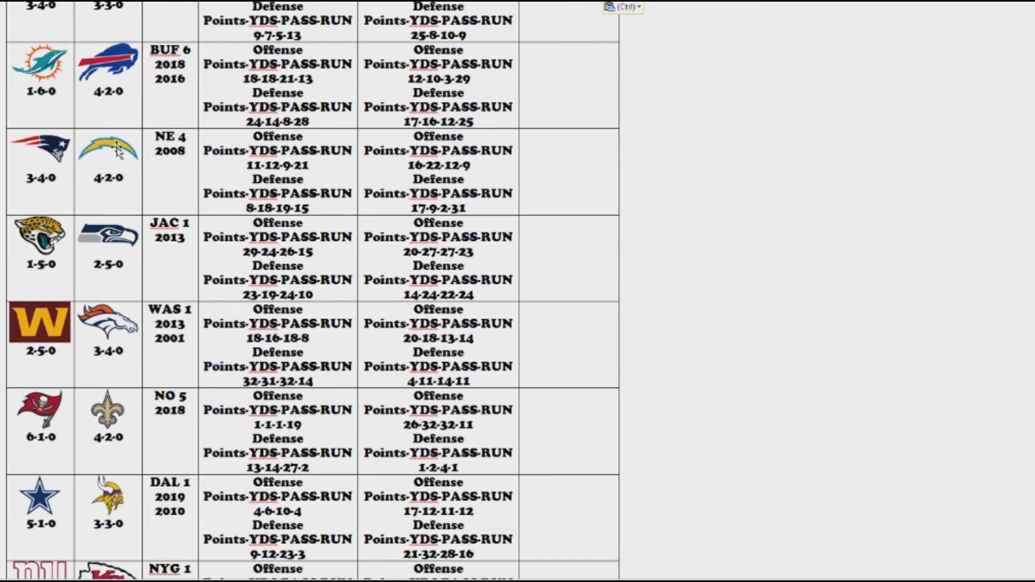
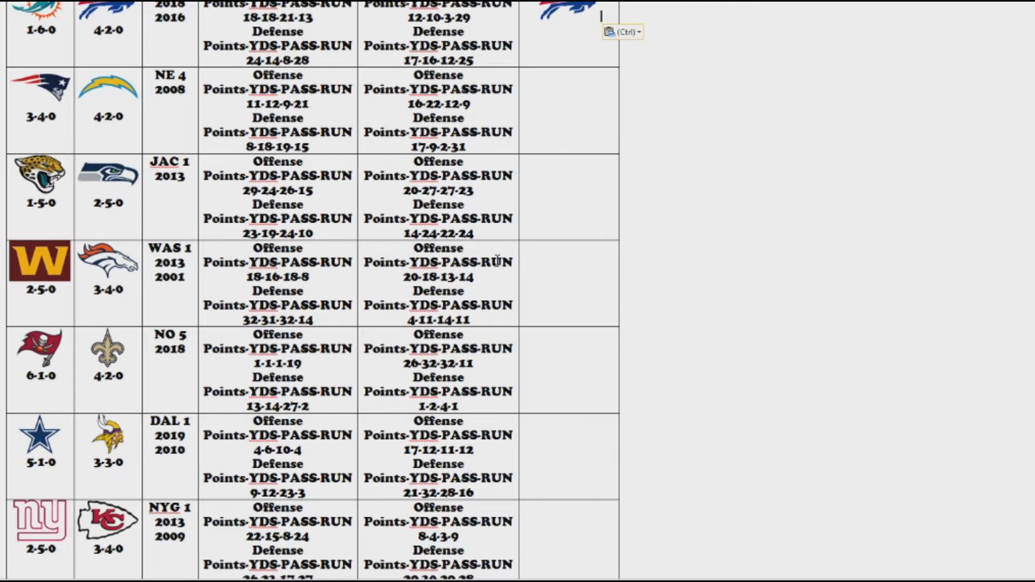
pyautogui.click(52, 95)
pyautogui.click(545, 98)
pyautogui.hotkey('ctrl', 'v')
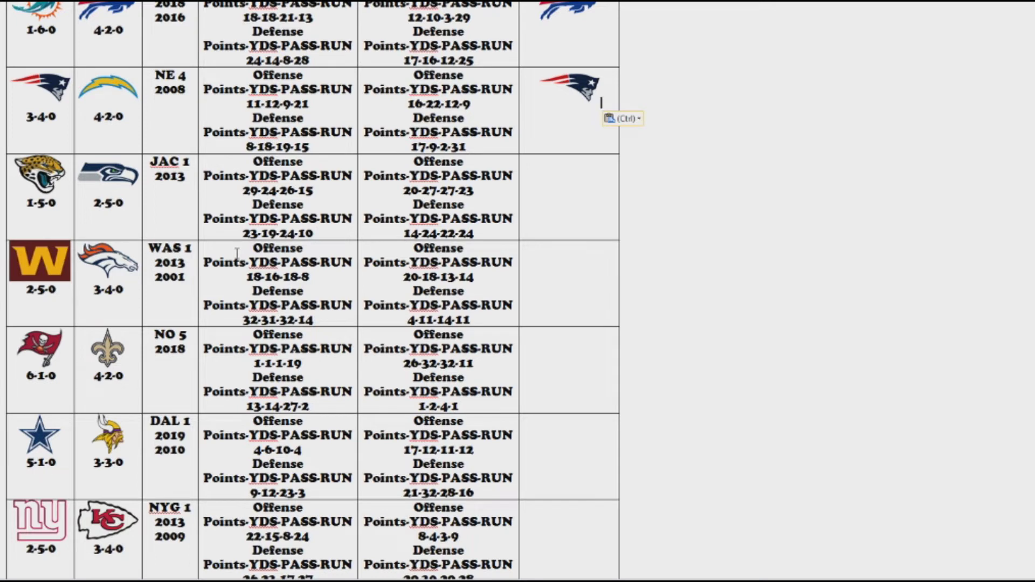
# Step: Fill the My Pick cells with the Seahawks logo for Jaguars at Seahawks and the Washington logo for Washington at Broncos
pyautogui.click(123, 176)
pyautogui.hotkey('ctrl', 'c')
pyautogui.click(536, 165)
pyautogui.hotkey('ctrl', 'v')
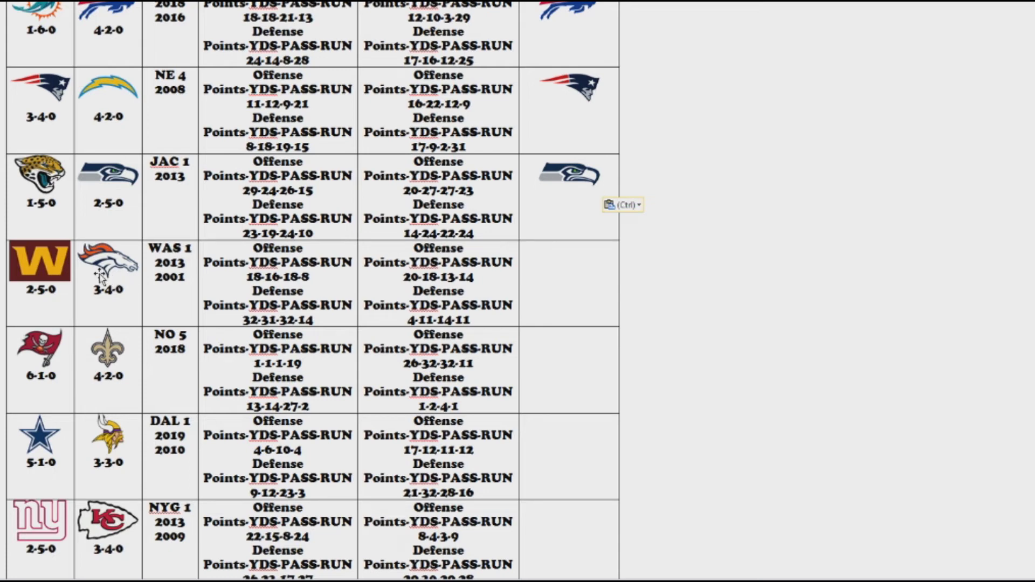
pyautogui.click(48, 261)
pyautogui.click(540, 281)
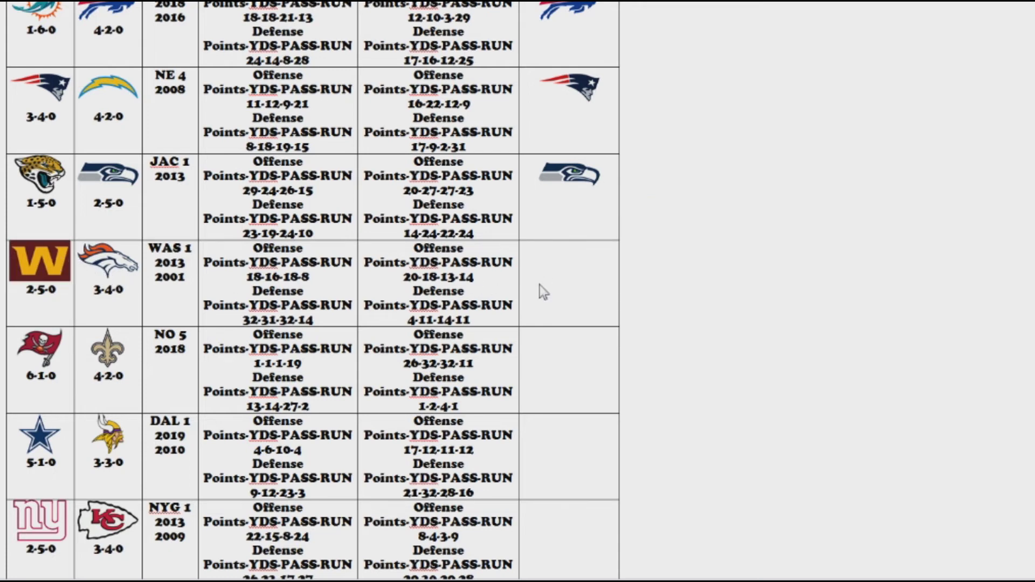
pyautogui.hotkey('ctrl', 'v')
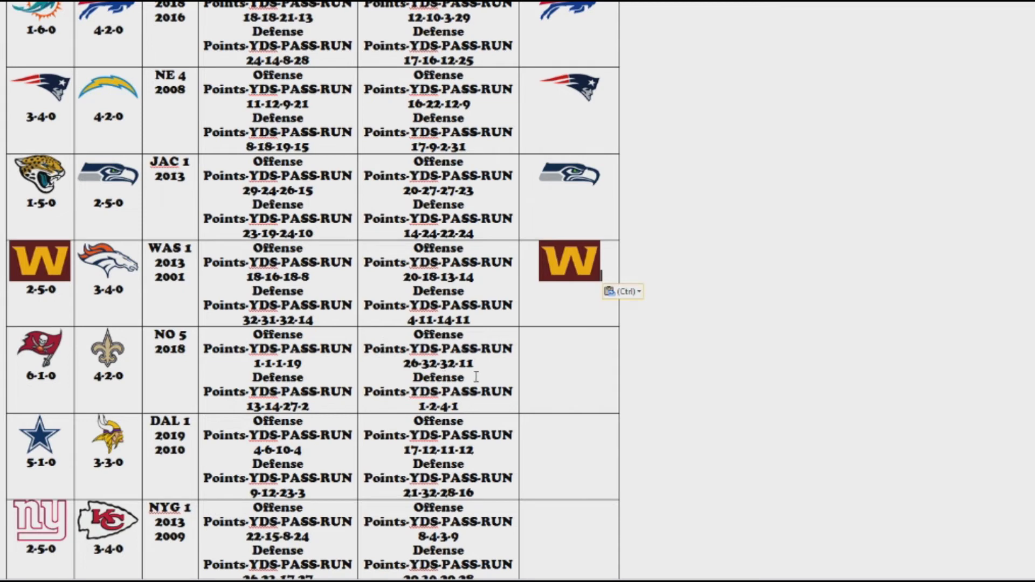
# Step: Fill the My Pick cells with the Saints logo for Buccaneers at Saints and the Cowboys logo for Cowboys at Vikings
pyautogui.scroll(-2, 474, 377)
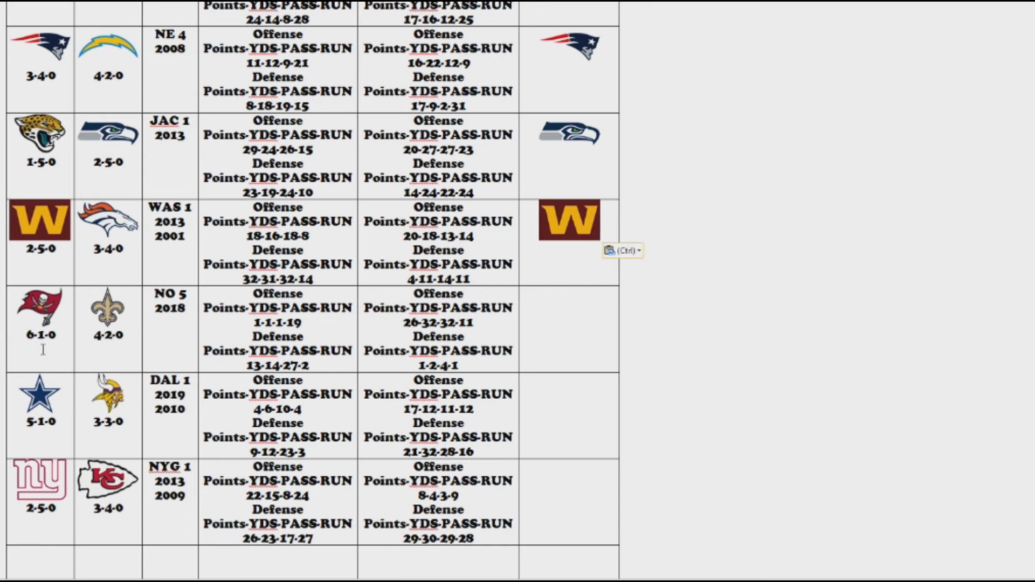
pyautogui.click(95, 302)
pyautogui.click(535, 340)
pyautogui.hotkey('ctrl', 'v')
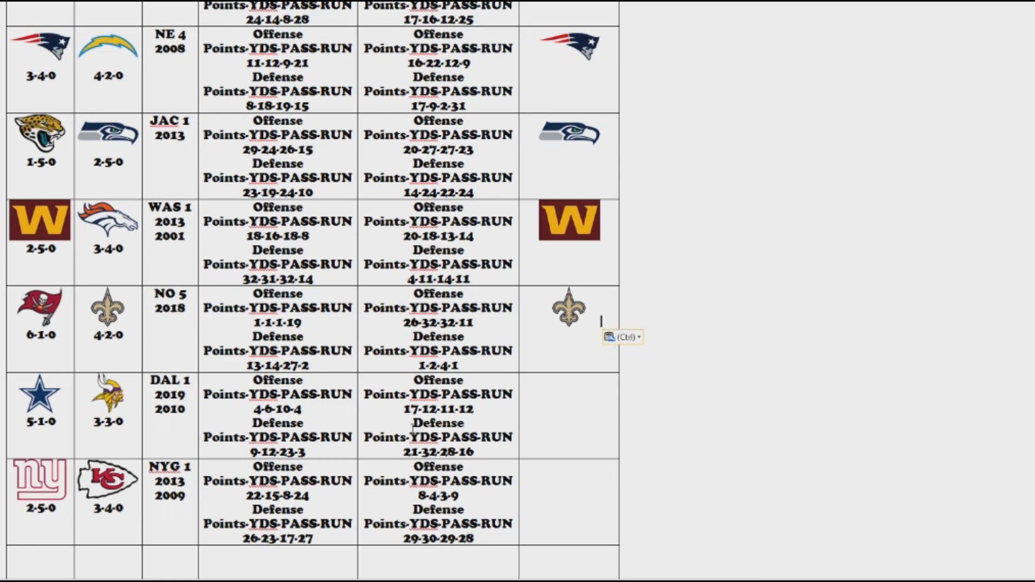
pyautogui.click(39, 396)
pyautogui.click(619, 409)
pyautogui.hotkey('ctrl', 'v')
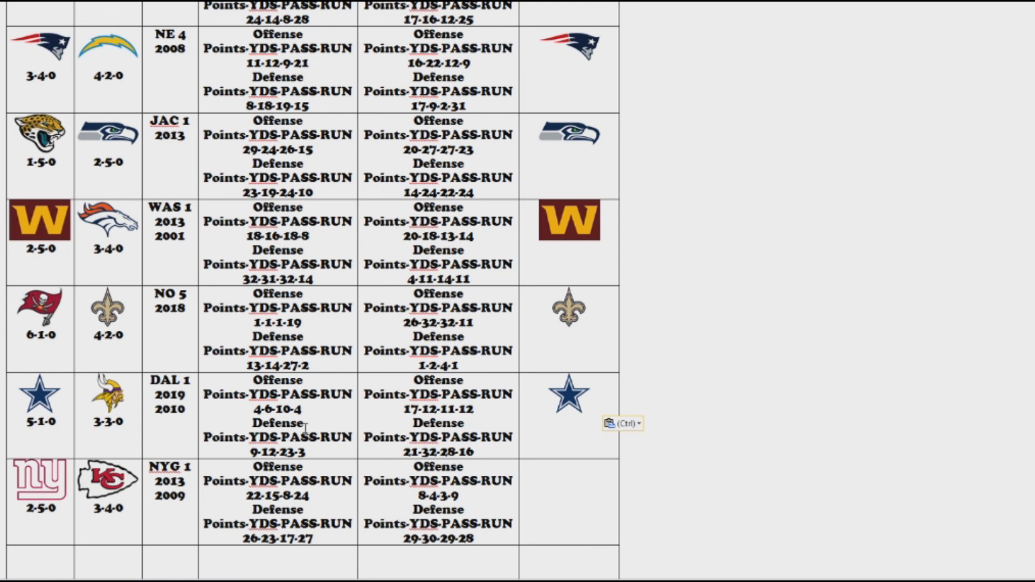
# Step: Copy the Chiefs logo into the My Pick cell of the Giants at Chiefs row
pyautogui.click(111, 480)
pyautogui.hotkey('ctrl', 'c')
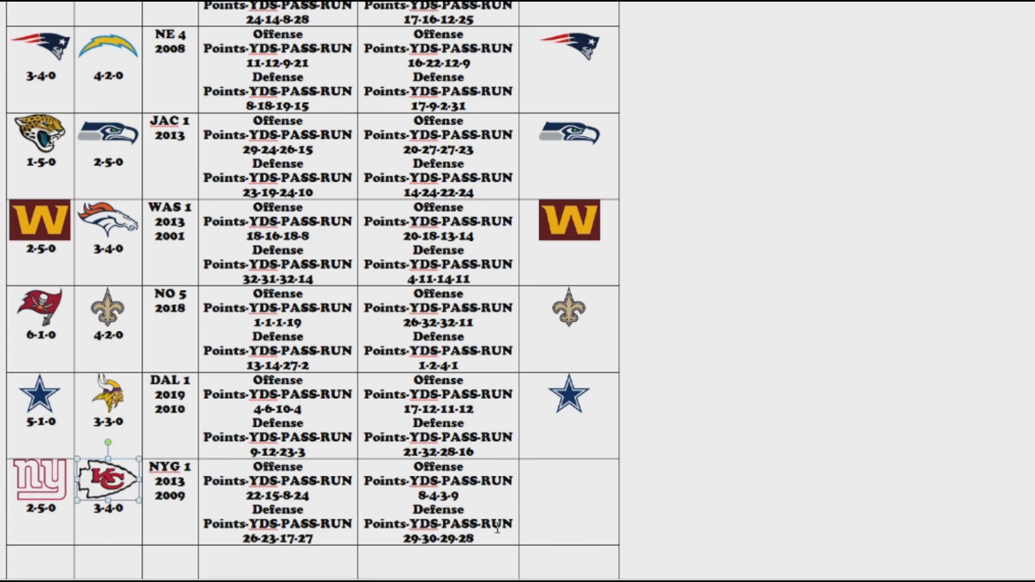
pyautogui.click(558, 490)
pyautogui.hotkey('ctrl', 'v')
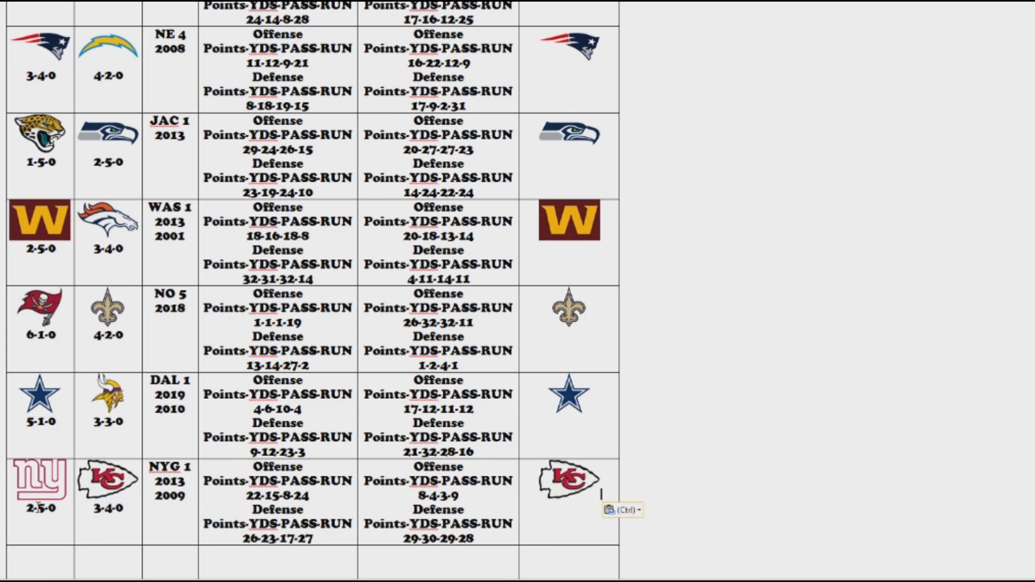
# Step: Review the My Pick column of the matchup table from the Packers at Cardinals game through the Giants at Chiefs game
pyautogui.scroll(12, 221, 545)
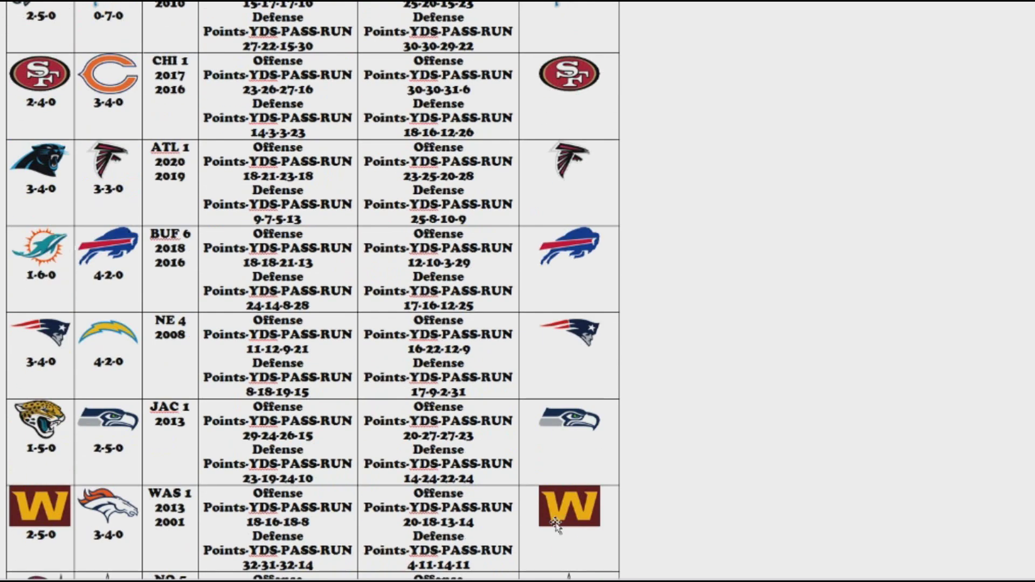
pyautogui.scroll(5, 551, 499)
pyautogui.scroll(-1, 550, 495)
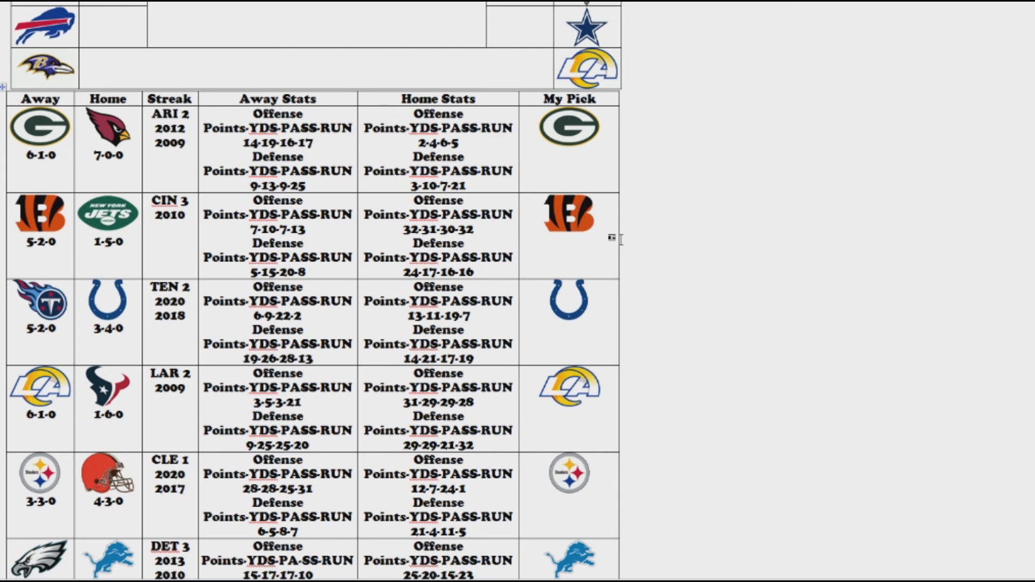
pyautogui.scroll(-3, 617, 237)
pyautogui.scroll(-5, 617, 239)
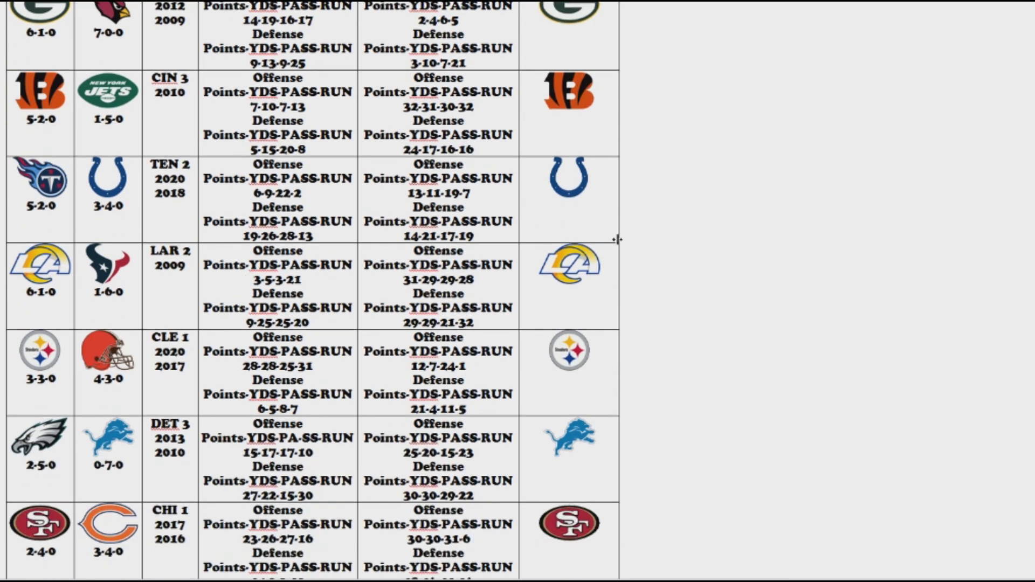
pyautogui.scroll(-5, 617, 239)
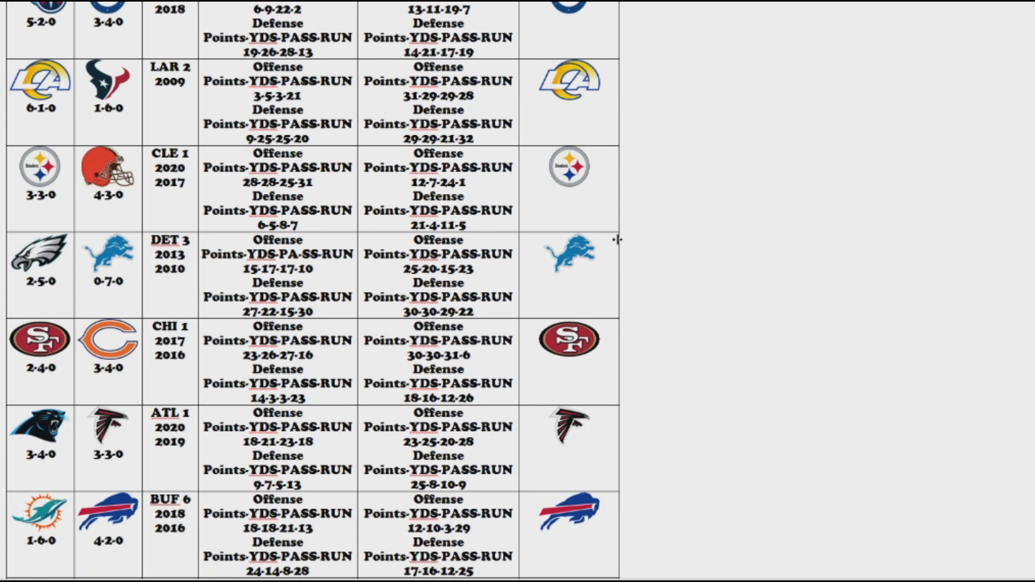
pyautogui.scroll(-4, 616, 239)
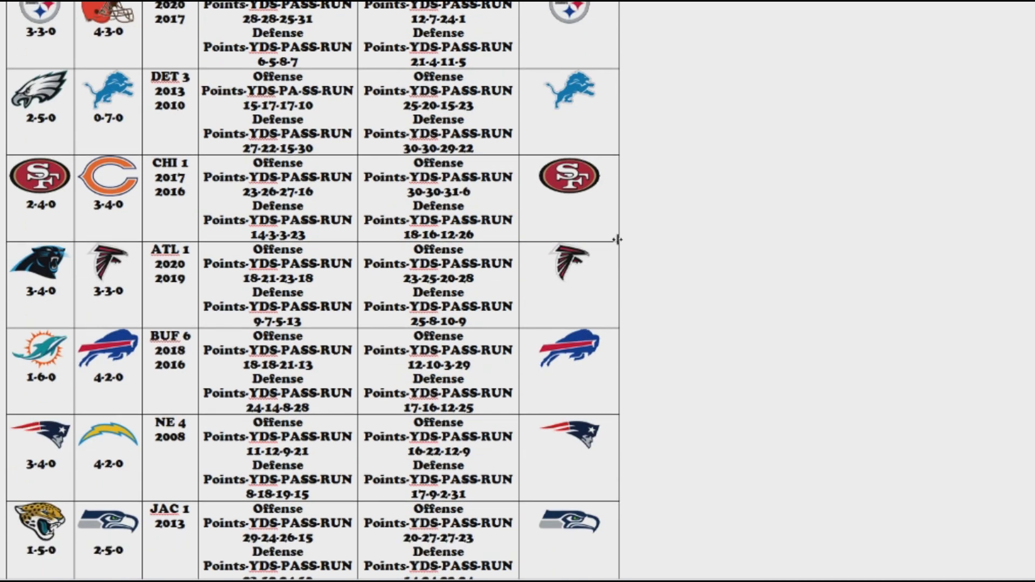
pyautogui.scroll(-3, 617, 238)
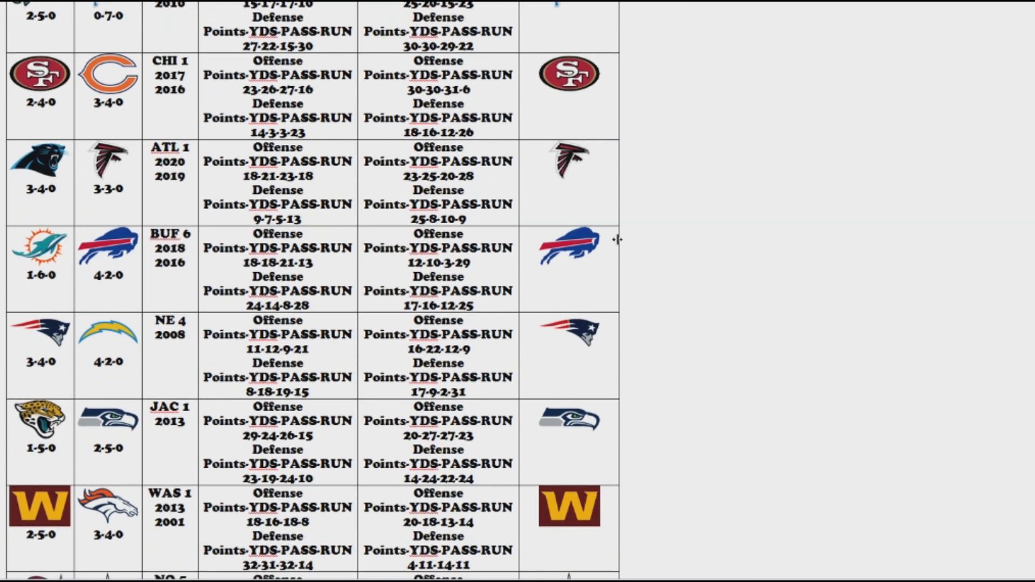
pyautogui.scroll(-5, 617, 239)
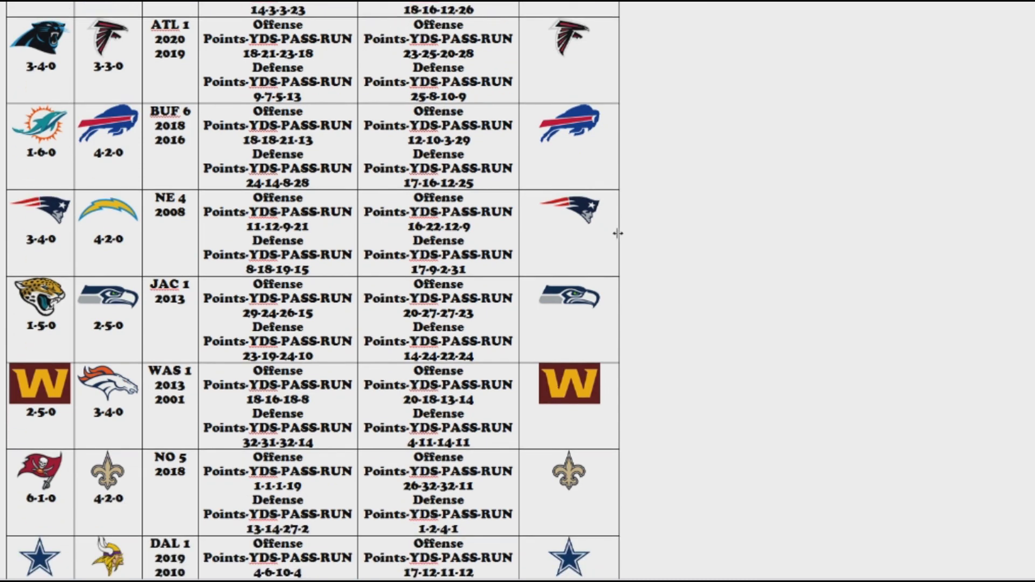
pyautogui.scroll(-1, 617, 233)
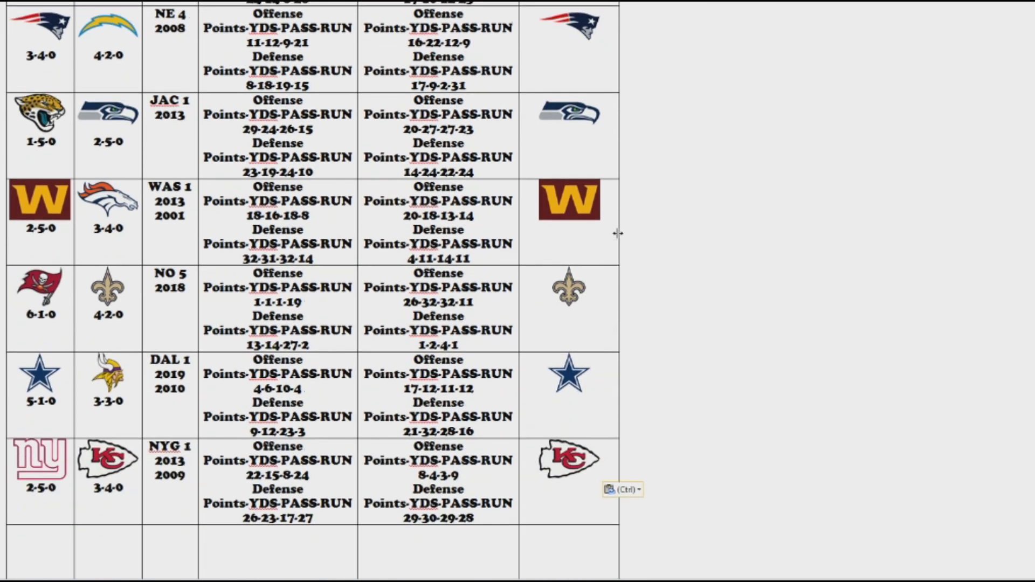